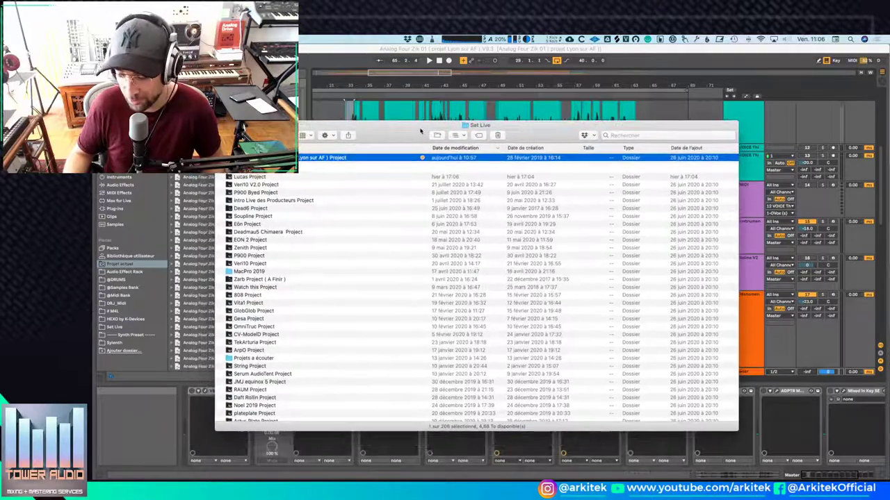
Open the "Analog Four Zik 01 ( projet Lyon sur AF ) Project" folder and look through its saved set versions and subfolders.
mouse_move(419, 131)
mouse_down()
mouse_move(425, 117)
mouse_move(422, 131)
mouse_up()
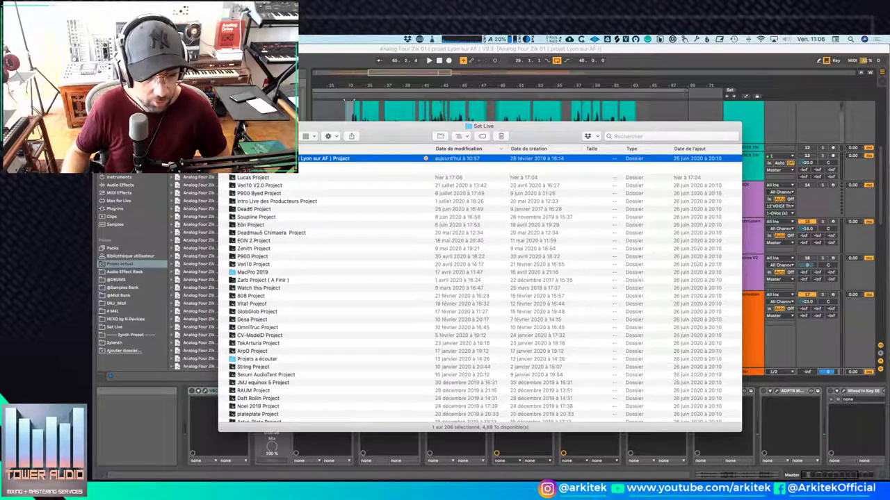
double_click(285, 158)
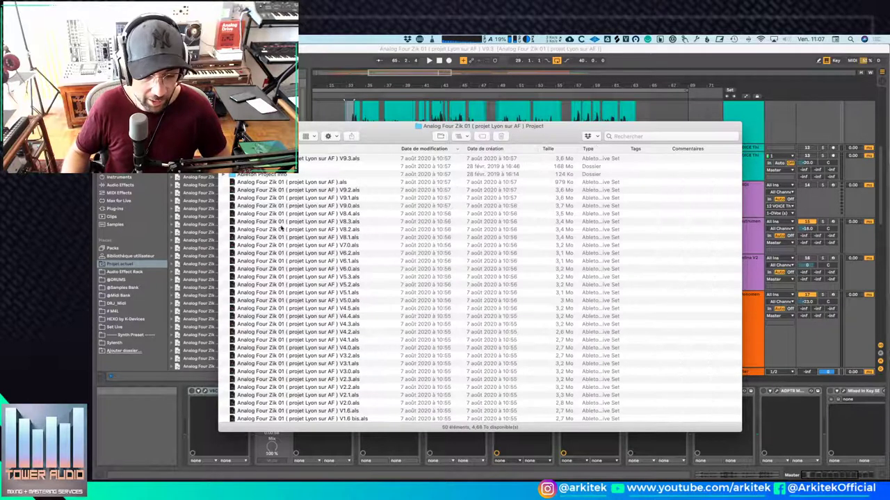
scroll(281, 230, down, 3)
scroll(292, 229, up, 3)
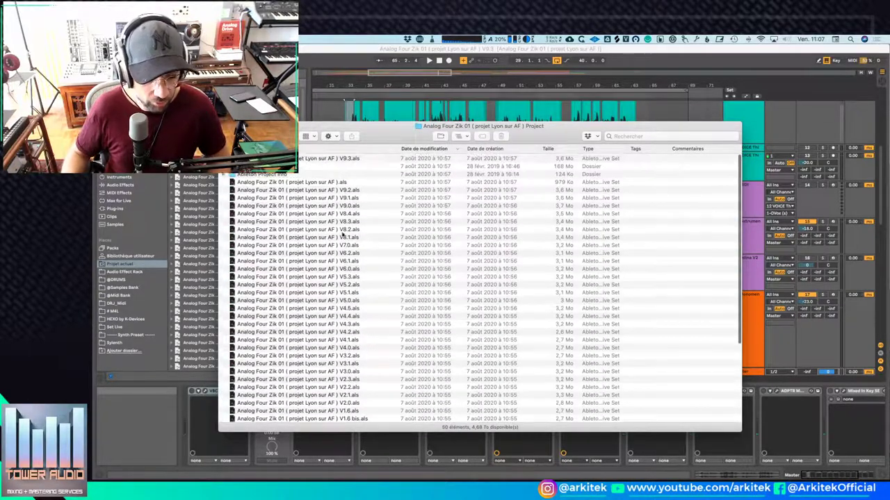
scroll(327, 332, down, 5)
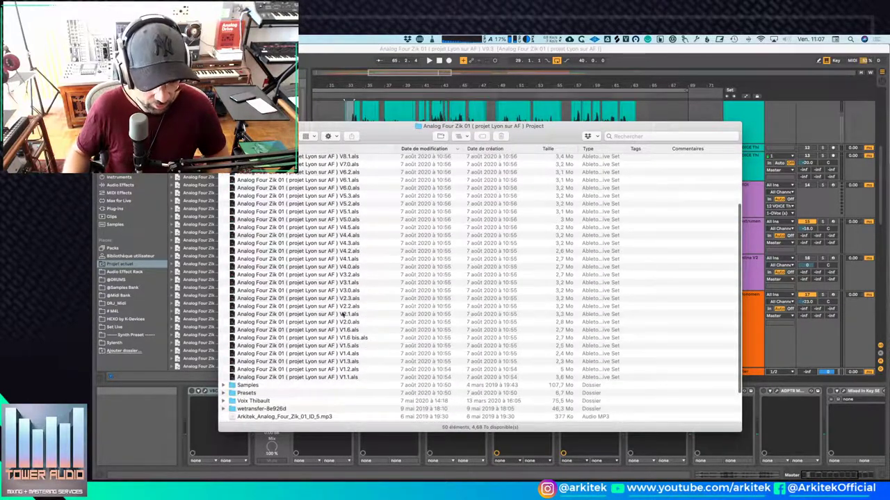
scroll(334, 299, up, 5)
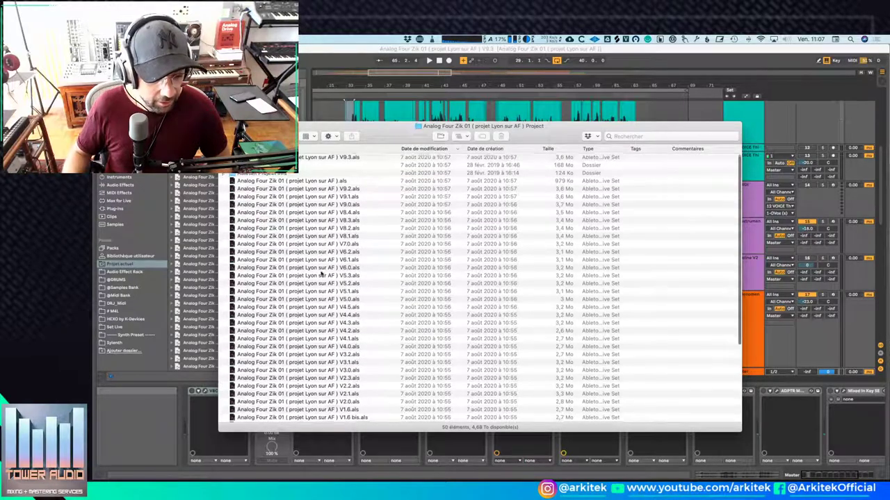
scroll(312, 271, down, 5)
scroll(292, 267, up, 5)
scroll(271, 262, down, 5)
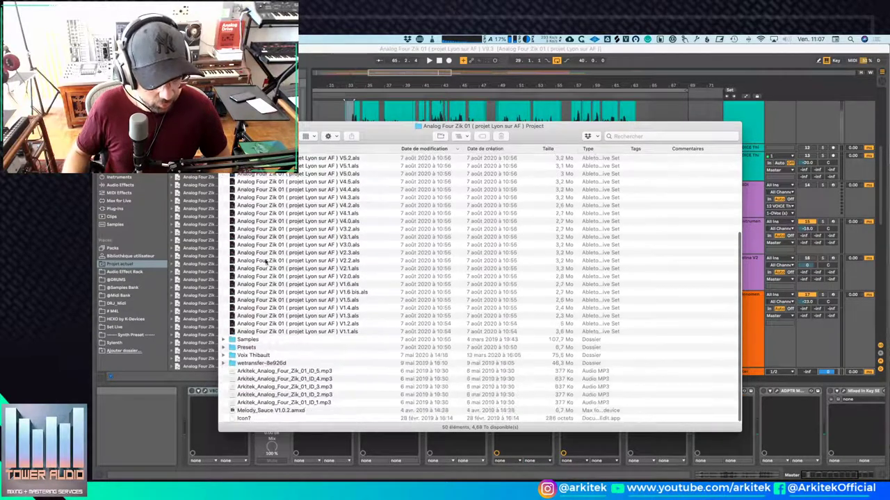
Expand the project's Samples folder and look through its Recorded and Imported subfolders.
click(223, 340)
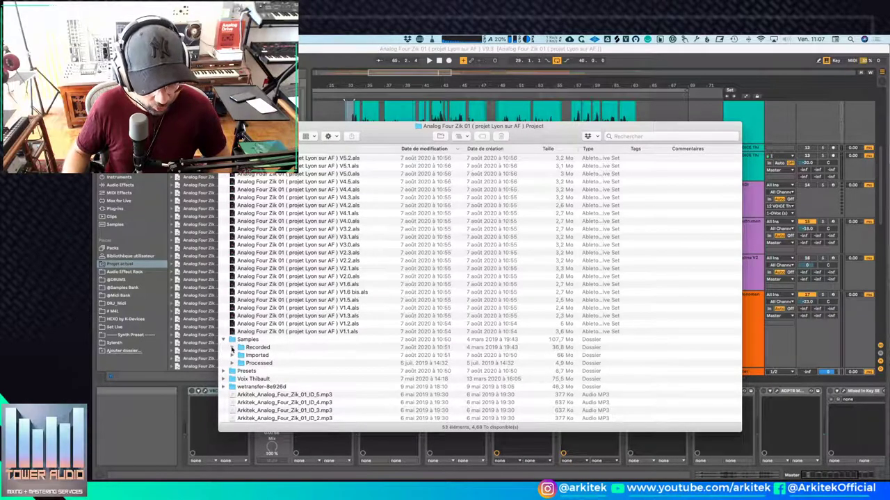
click(232, 348)
click(232, 348)
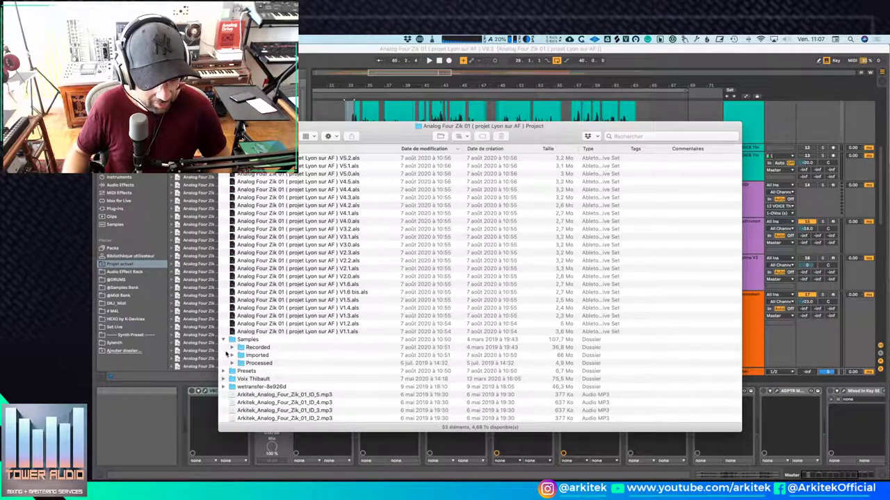
click(232, 356)
click(231, 356)
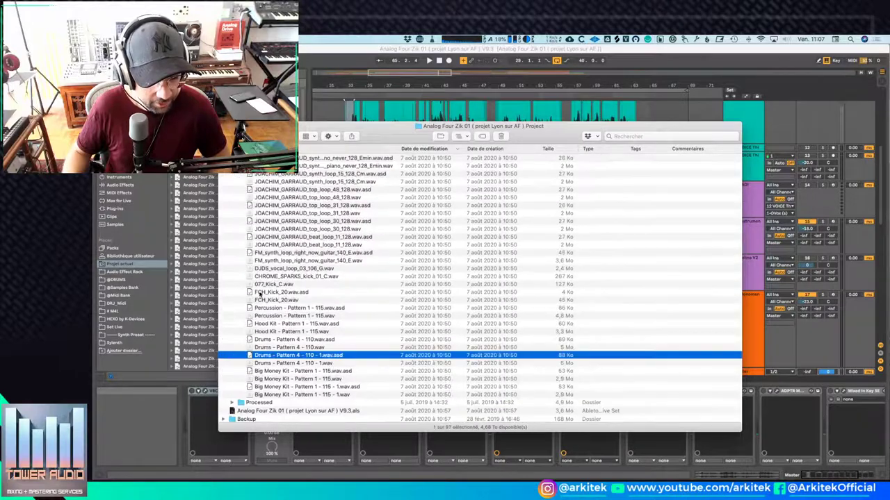
scroll(260, 295, up, 1)
scroll(260, 295, up, 5)
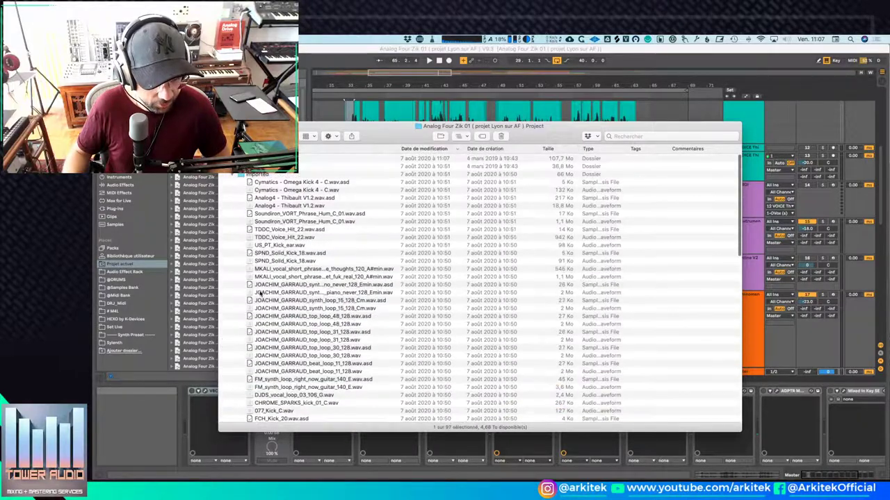
click(232, 176)
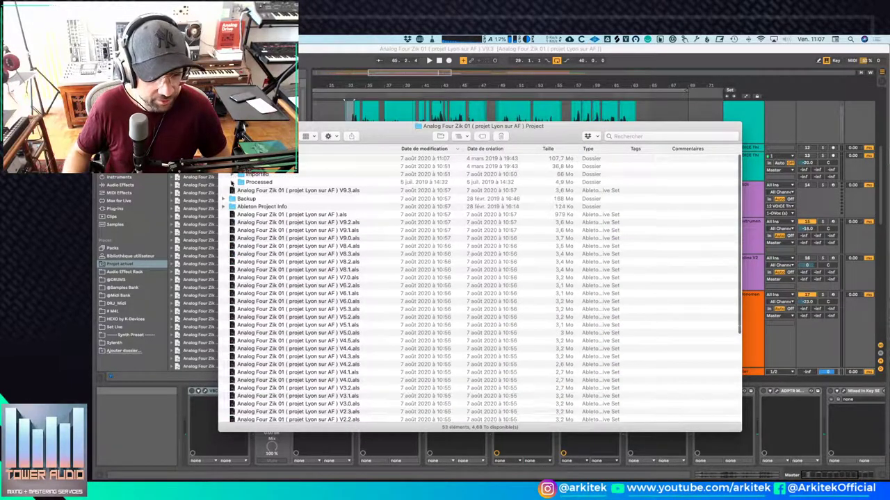
Inspect the Consolidate files inside Processed, the Ableton Project Info folder and the remaining items of the project folder.
click(233, 182)
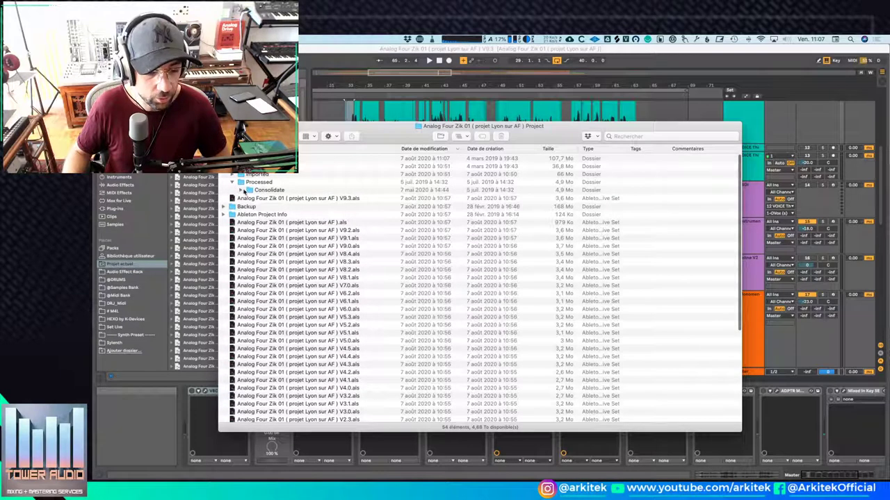
click(241, 190)
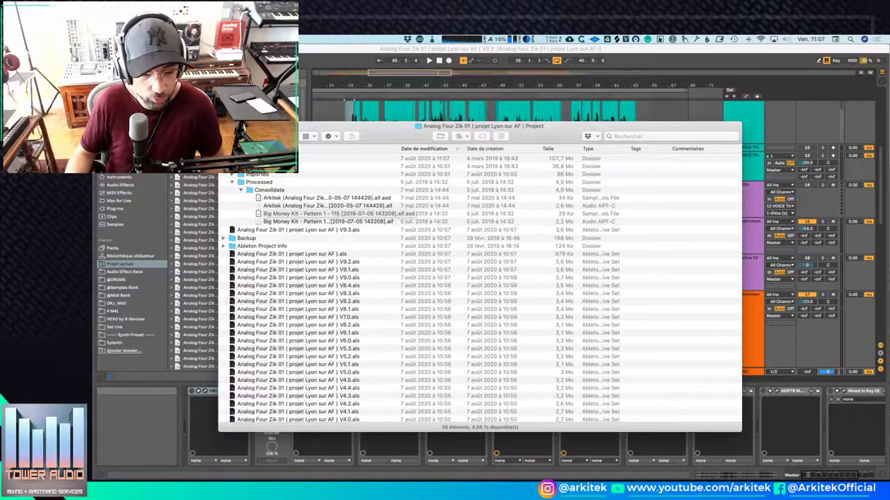
click(232, 182)
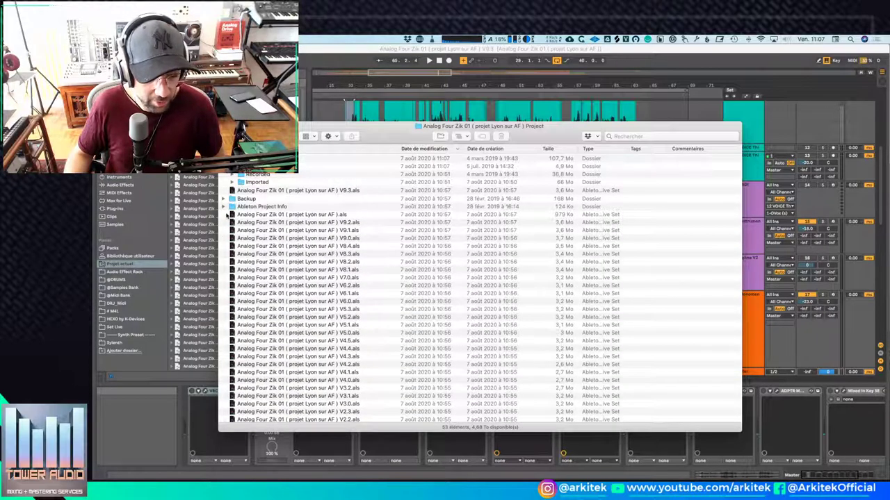
click(224, 206)
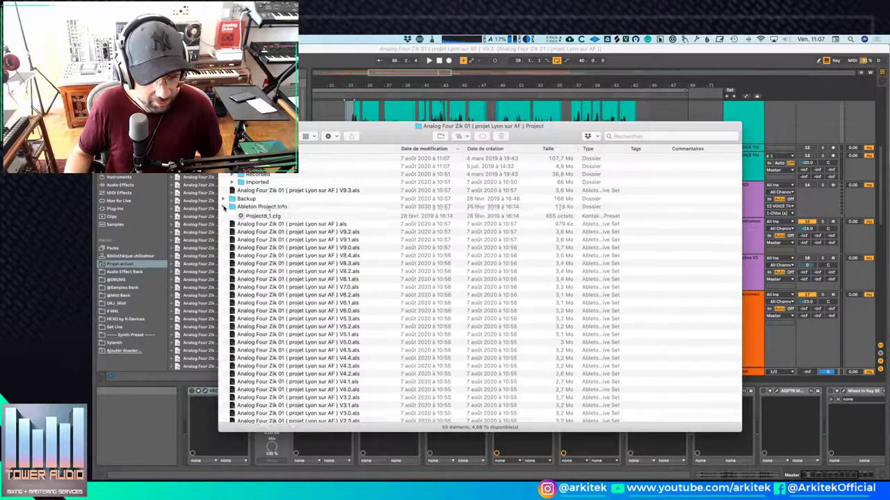
click(224, 206)
scroll(304, 238, down, 10)
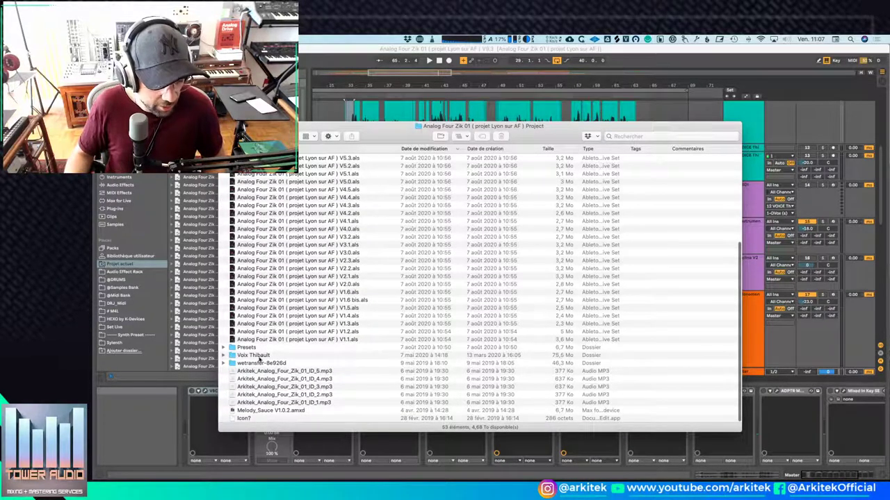
scroll(324, 284, up, 10)
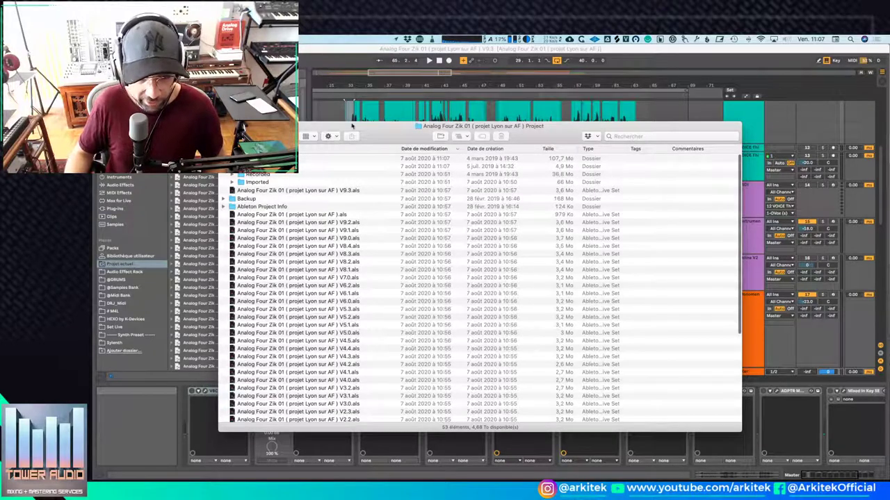
Switch to Ableton Live, show its file manager and open the management view for the current project.
click(343, 52)
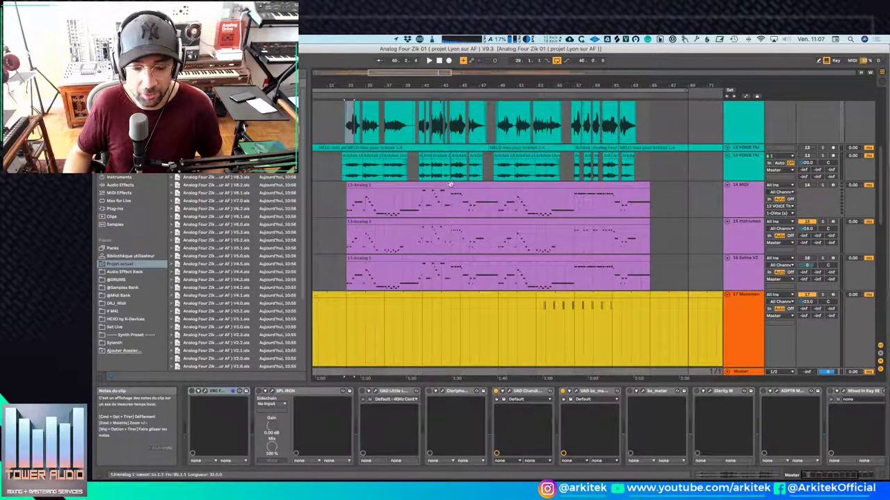
scroll(438, 200, up, 1)
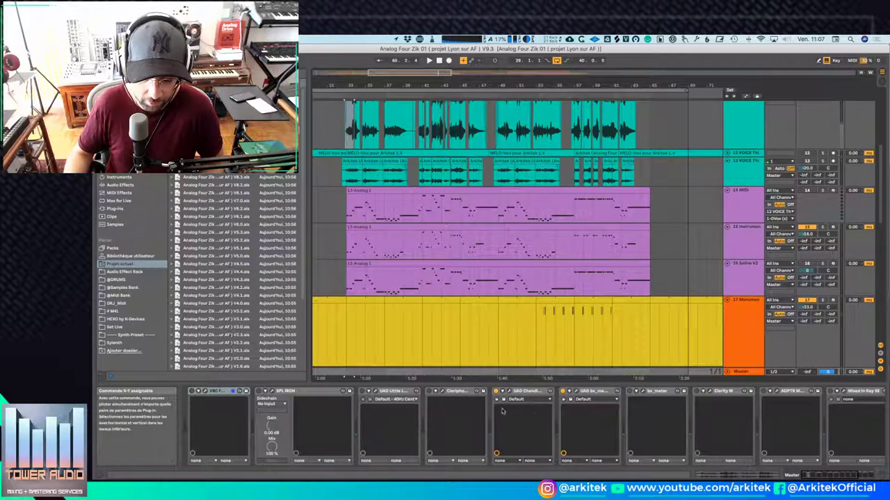
scroll(400, 301, down, 1)
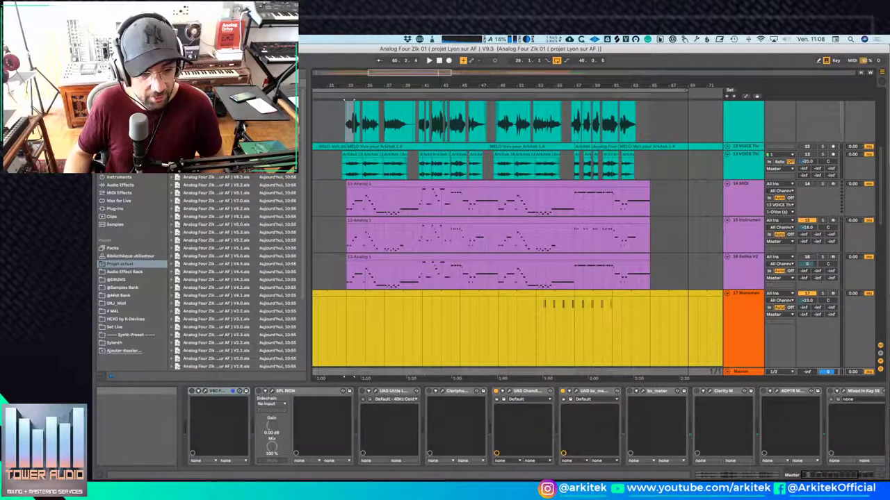
click(228, 40)
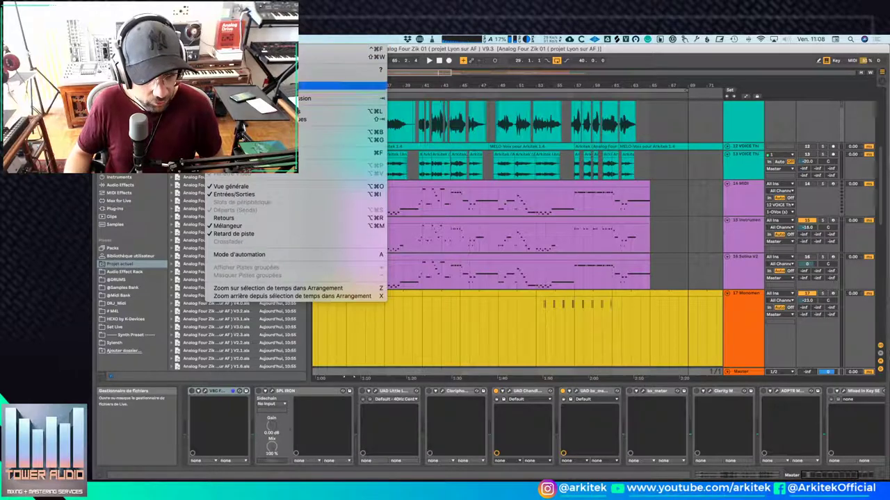
click(252, 86)
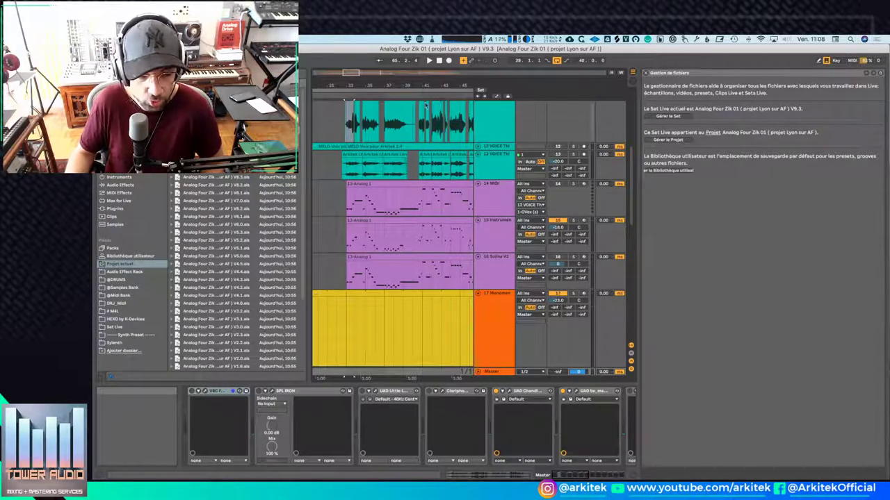
click(671, 141)
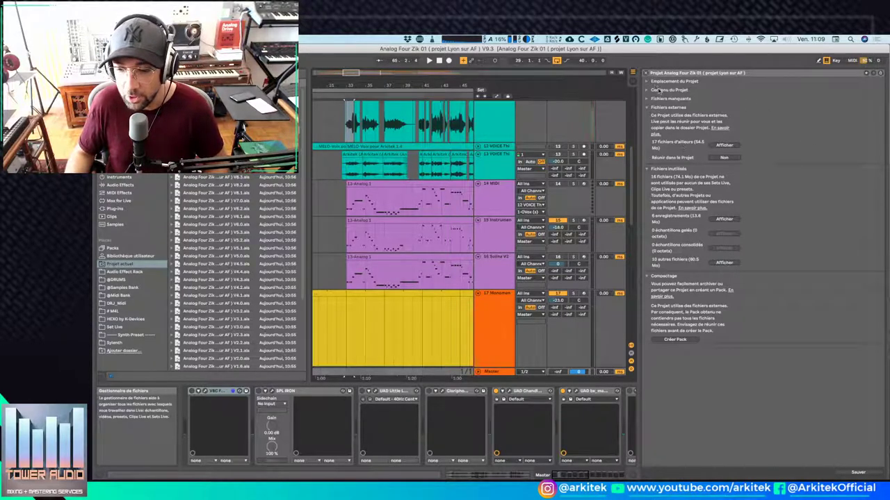
Expand the project contents details and set "Réunir dans le Projet" to Oui for the external files.
click(648, 90)
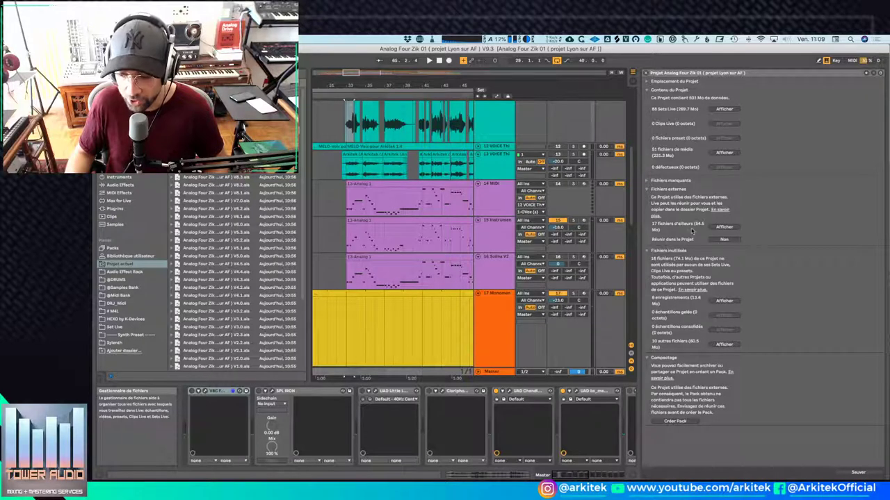
click(724, 240)
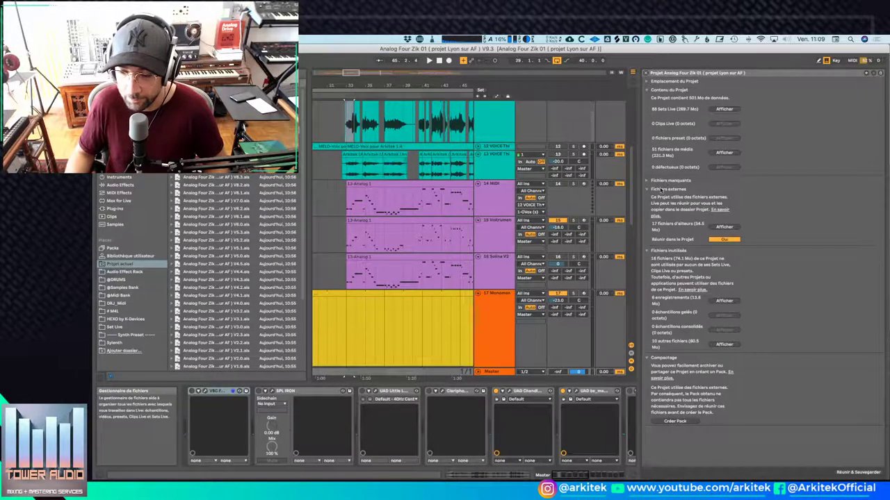
Expand the missing files and project location sections to review their details.
click(646, 182)
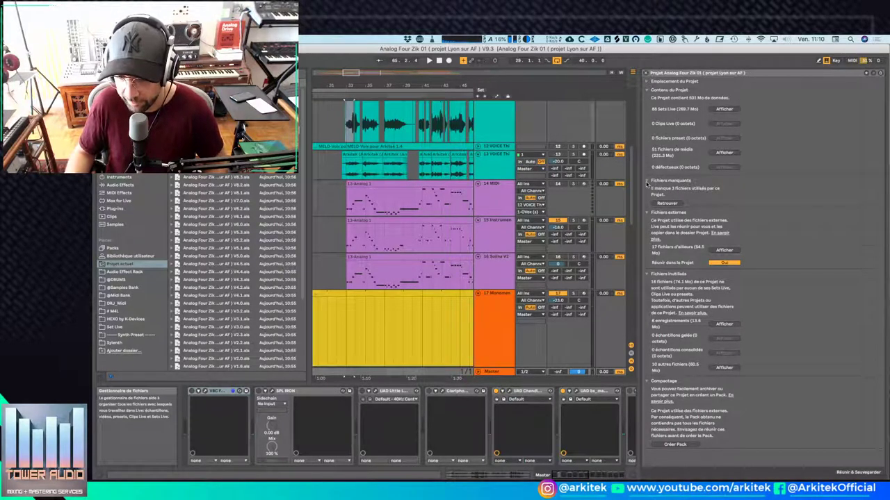
click(652, 182)
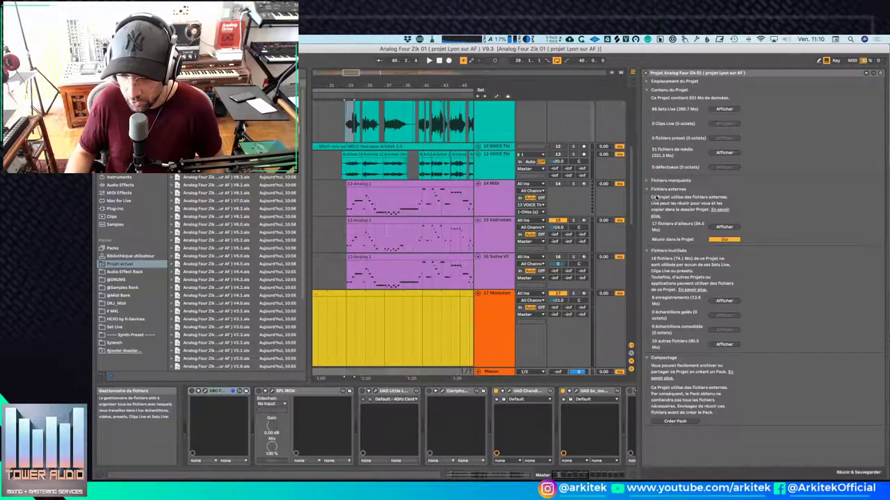
click(648, 180)
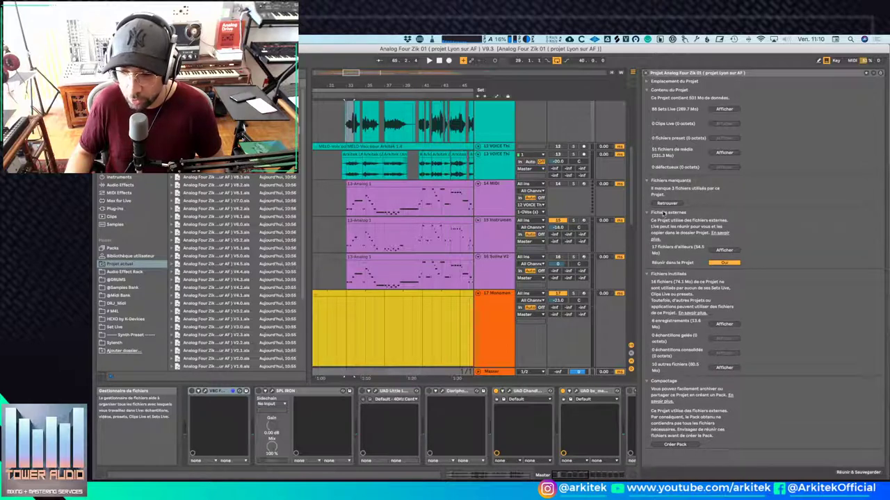
click(647, 81)
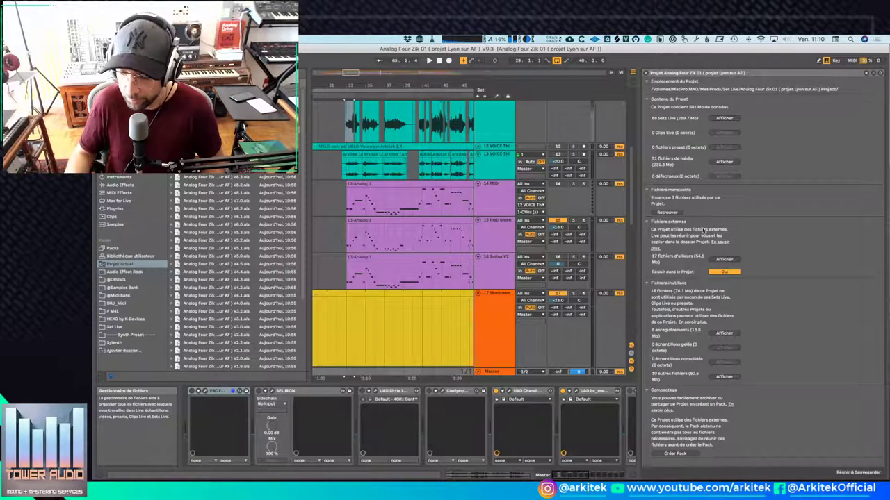
Collect the external files into the project, save the changes and dismiss the completion message.
click(859, 473)
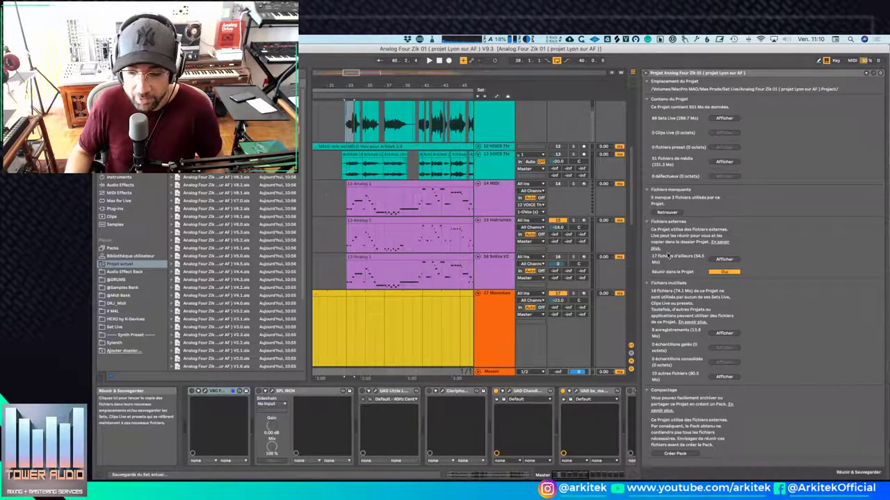
click(111, 476)
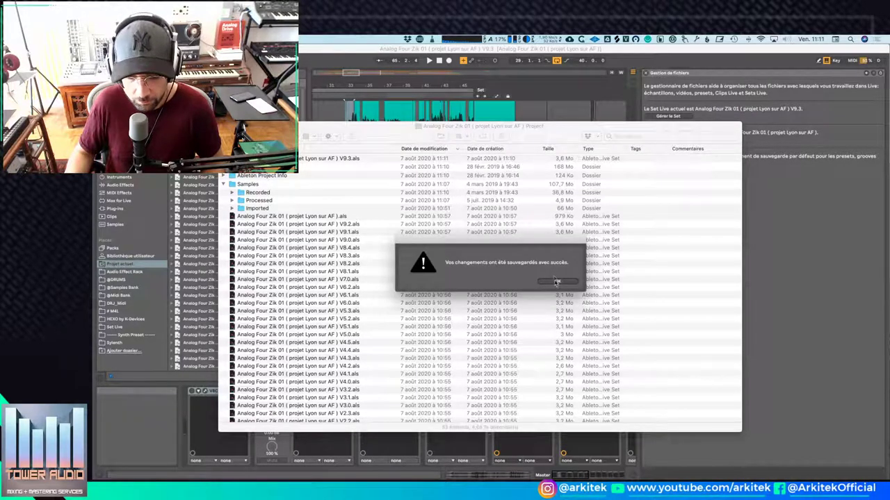
click(556, 281)
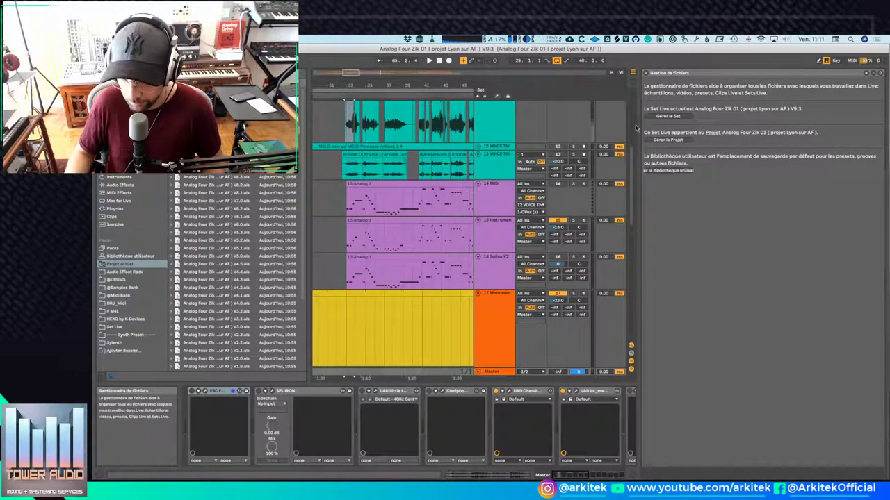
Check the current set's file management view, then reopen the file manager and open the management view for the current project.
click(668, 117)
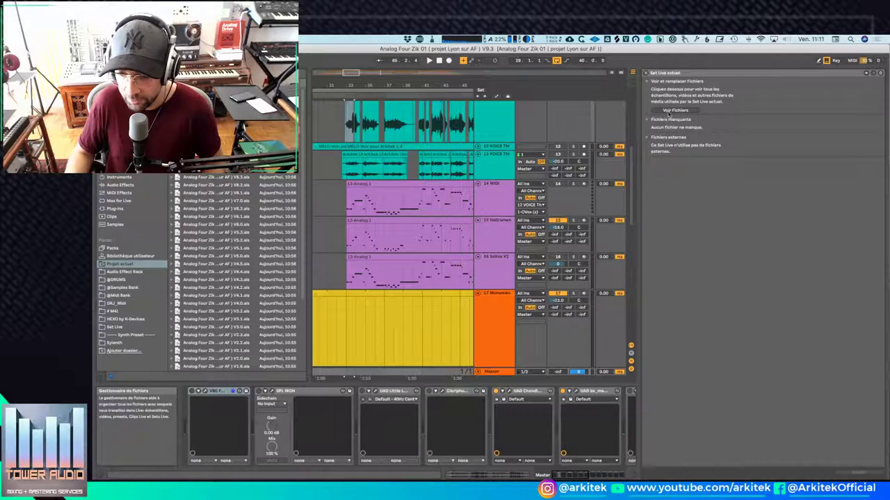
click(646, 72)
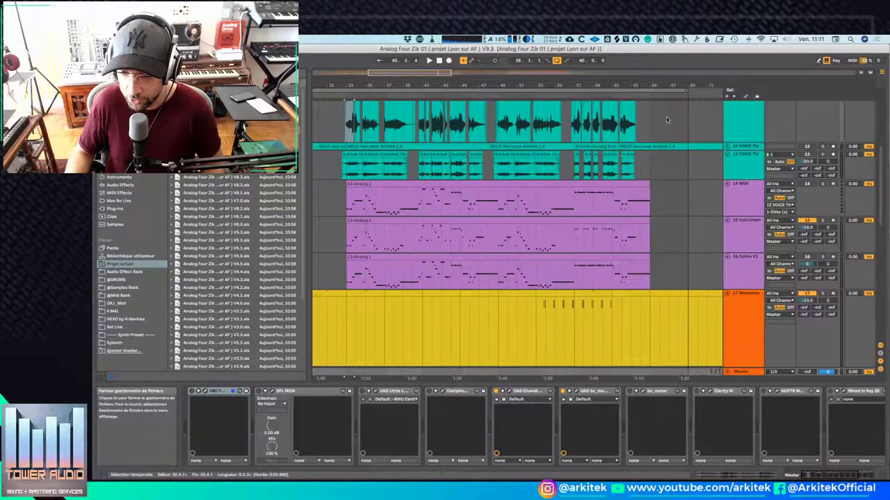
click(221, 39)
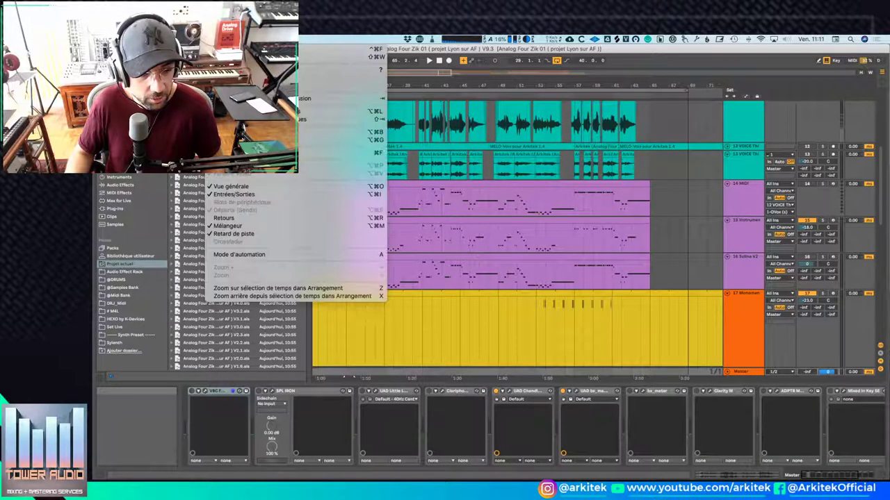
click(250, 86)
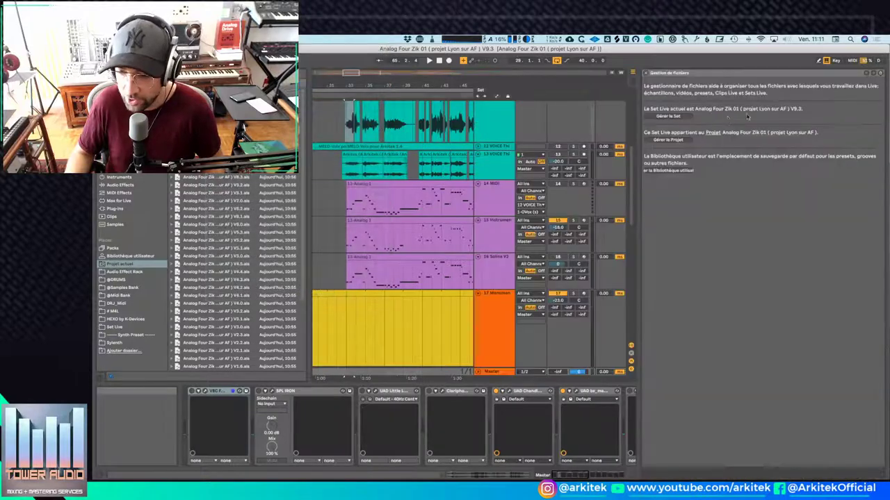
click(673, 140)
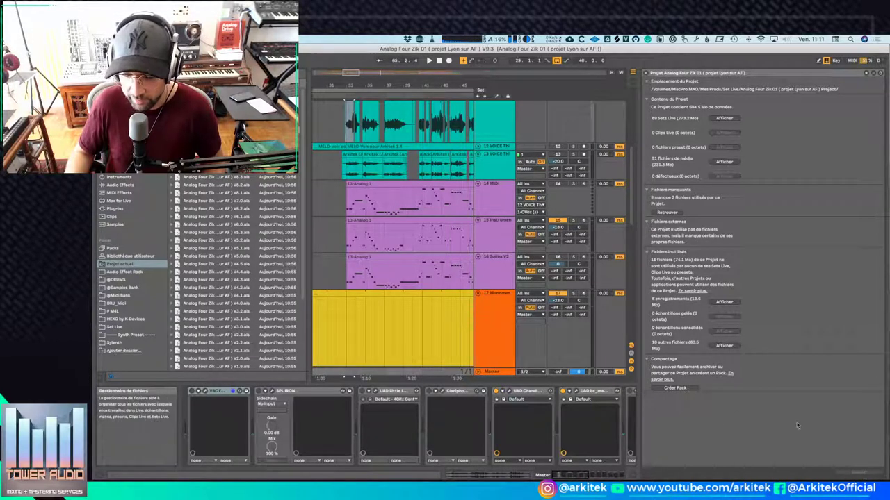
Create a pack of the project and save it as "Pack pour partage Arki" in the Set Live folder.
click(675, 389)
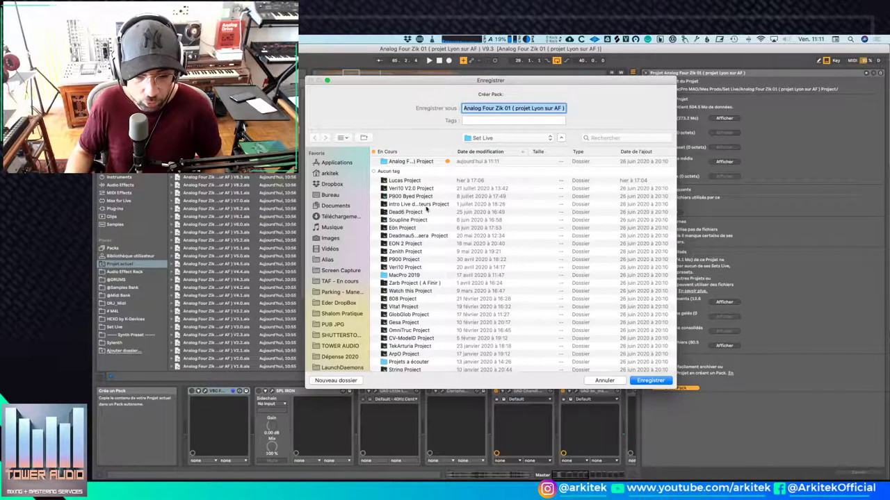
key(BackSpace)
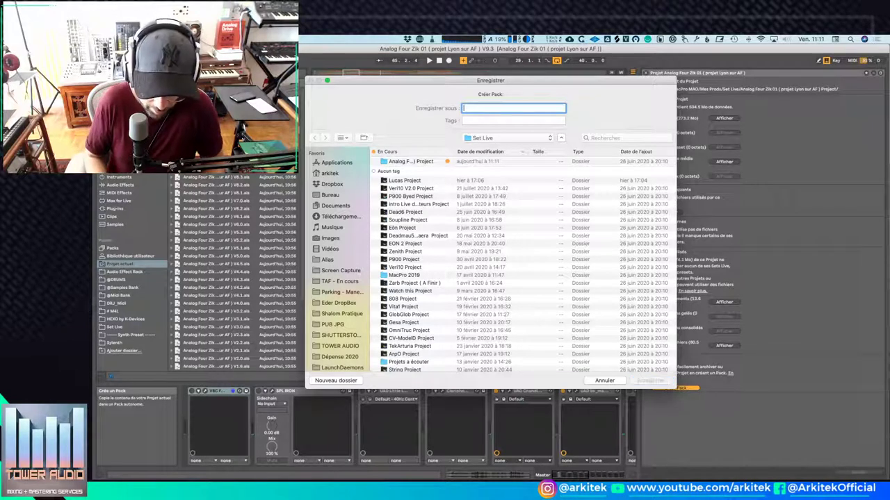
text(Pack pou)
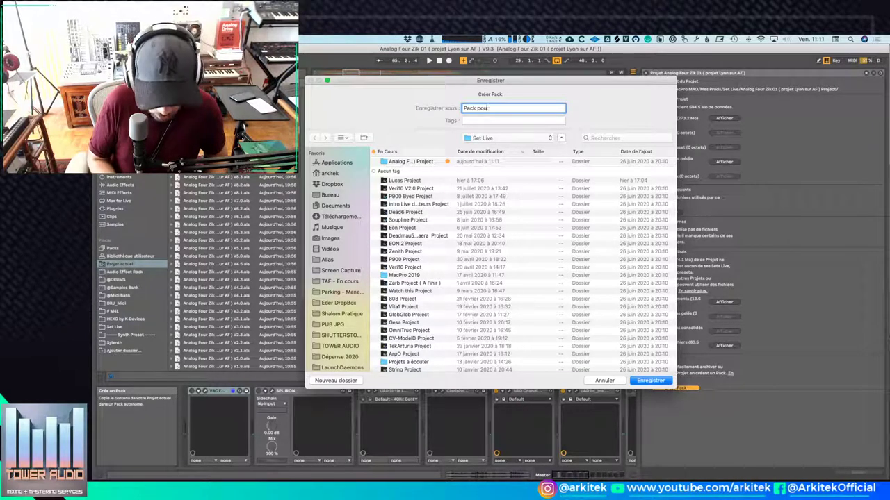
text(r partag)
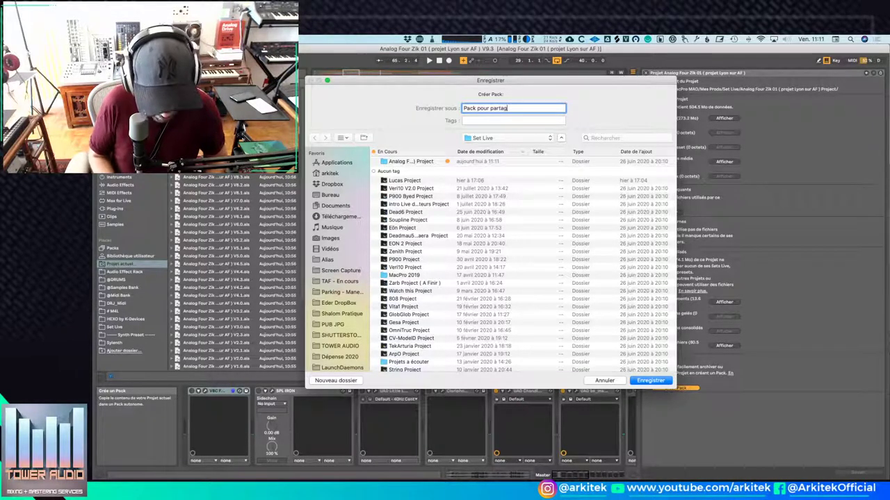
text(e Arki)
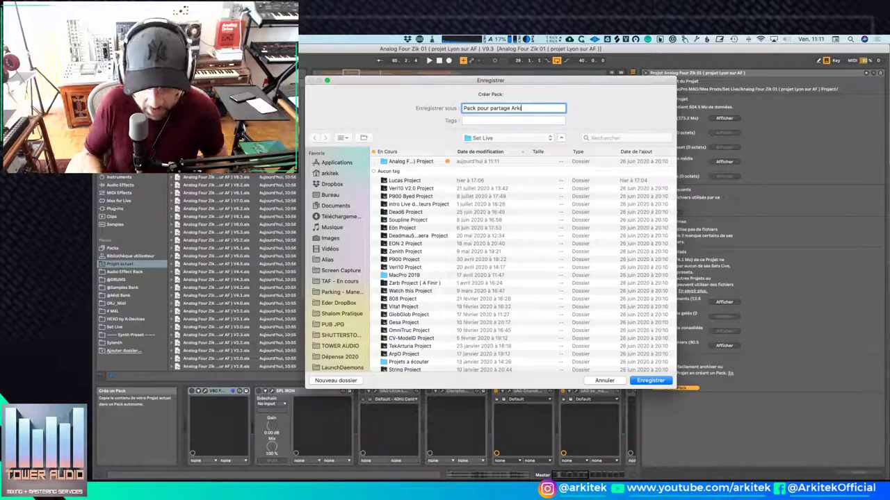
click(651, 380)
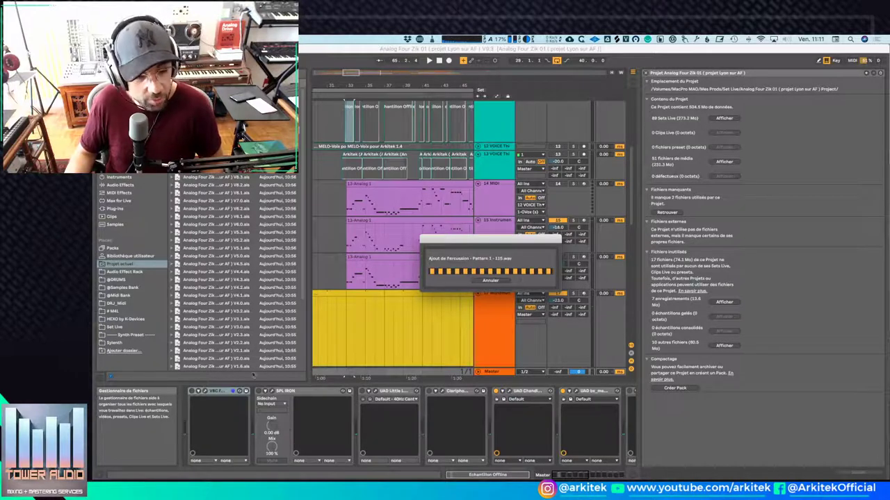
Switch to Finder, go up to the Set Live folder and select the project folder and the pack file in turn.
click(107, 474)
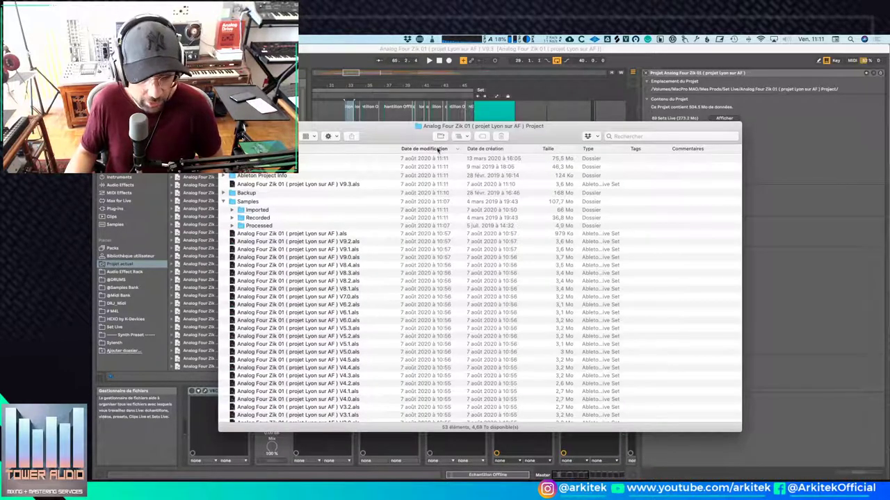
super+click(465, 131)
click(478, 159)
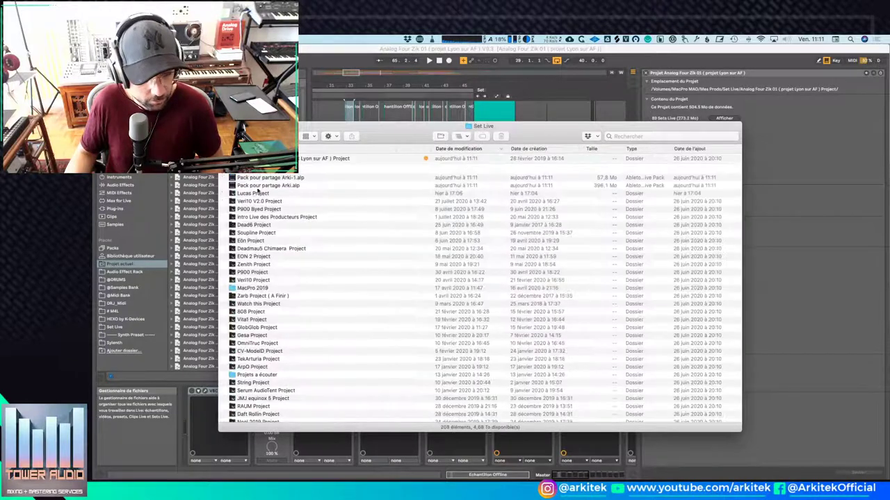
click(320, 159)
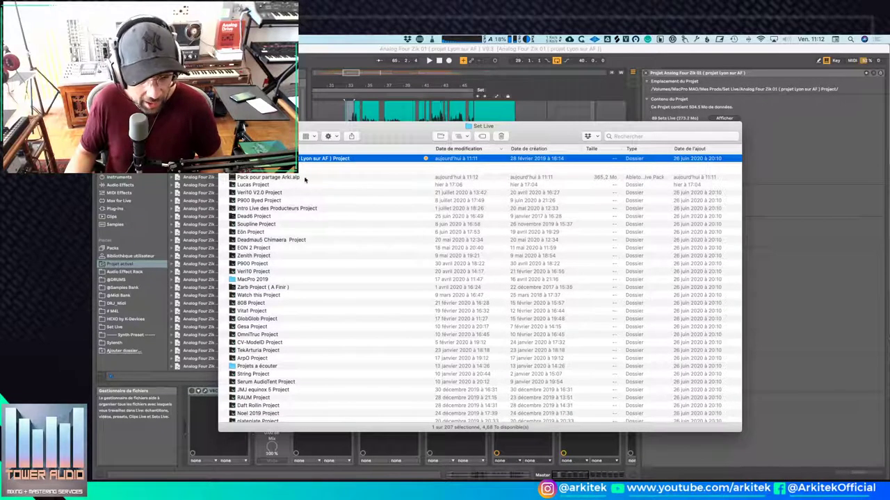
click(284, 179)
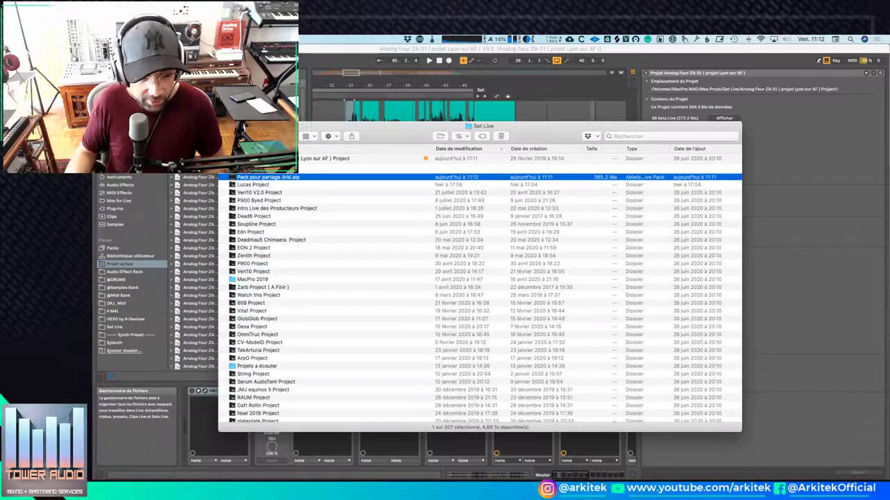
Open the Analog Four Zik 01 project folder, review its set versions and samples, and return to the Set Live folder.
key(Up)
key(super+Down)
scroll(280, 262, down, 10)
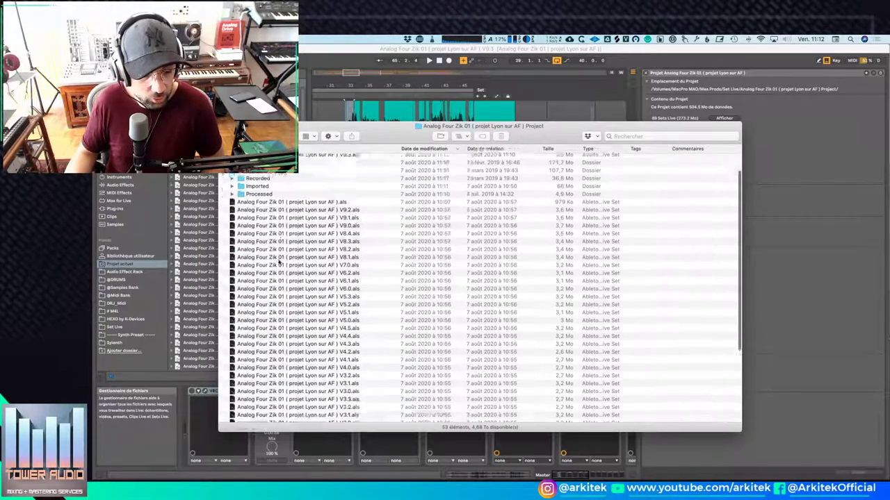
scroll(281, 261, up, 10)
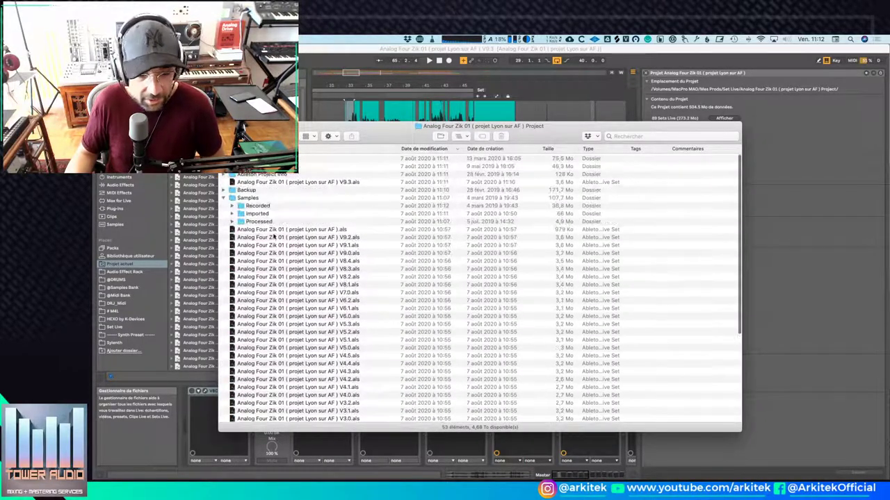
click(333, 238)
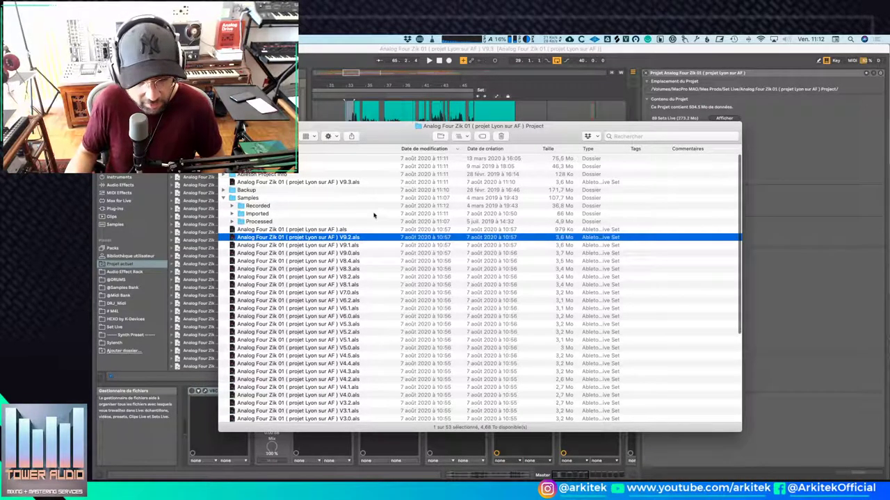
scroll(292, 299, down, 10)
scroll(291, 292, up, 10)
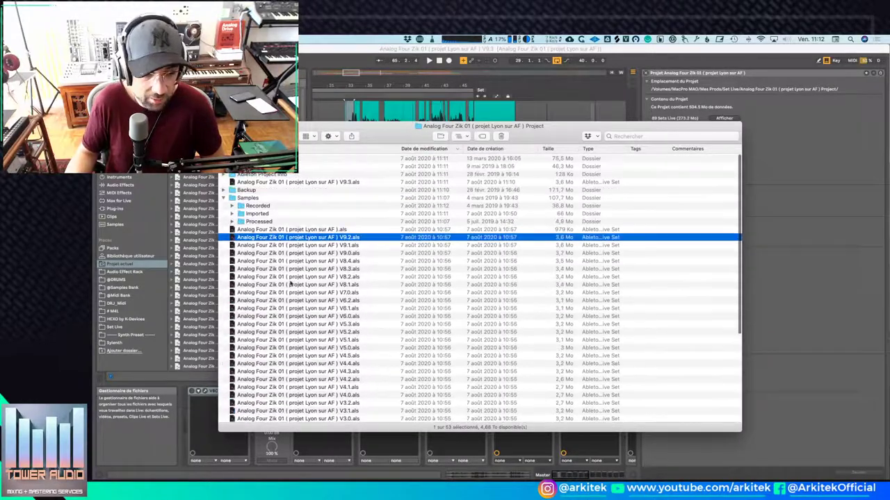
key(super+Up)
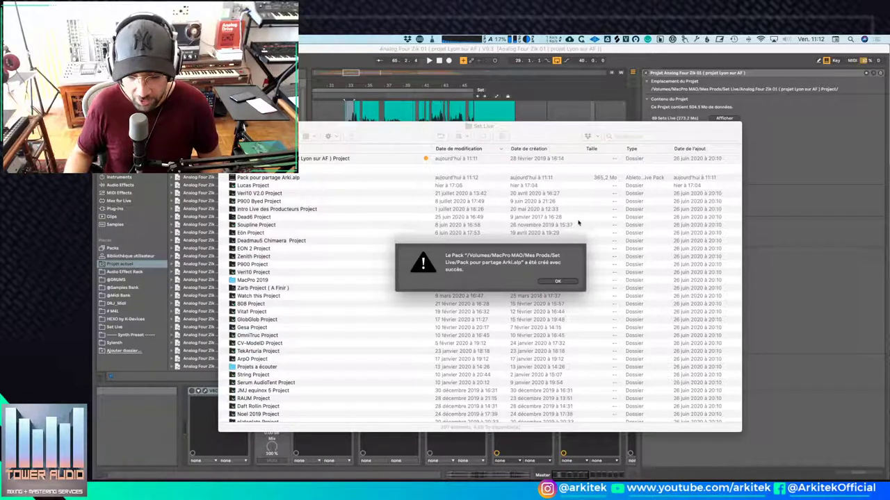
Dismiss the pack creation message and show "Pack pour partage Arki.alp" selected in the Set Live folder in Finder.
click(557, 281)
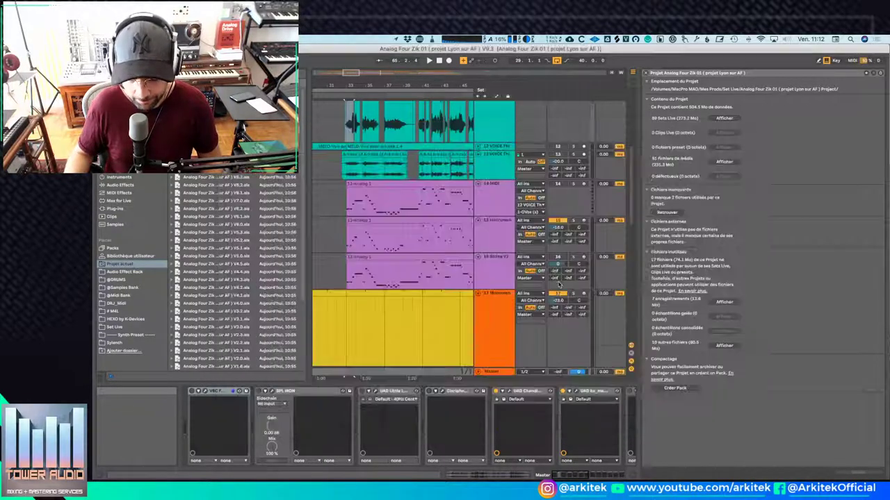
click(109, 474)
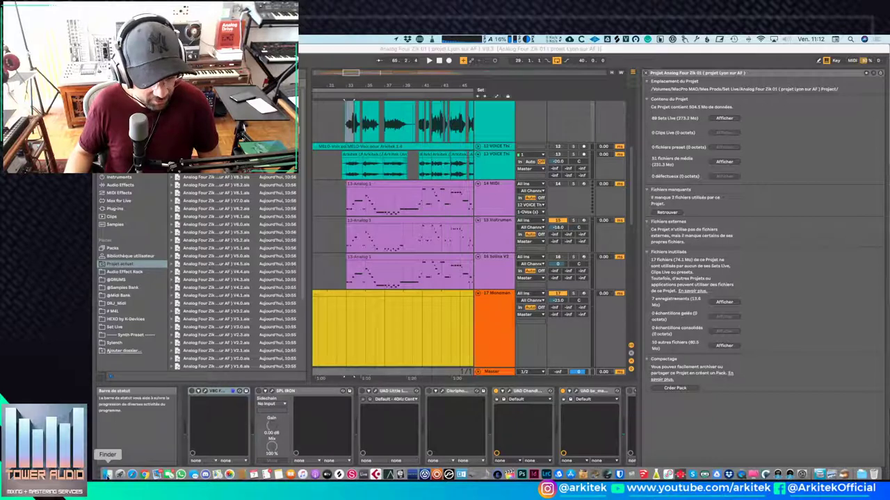
click(258, 178)
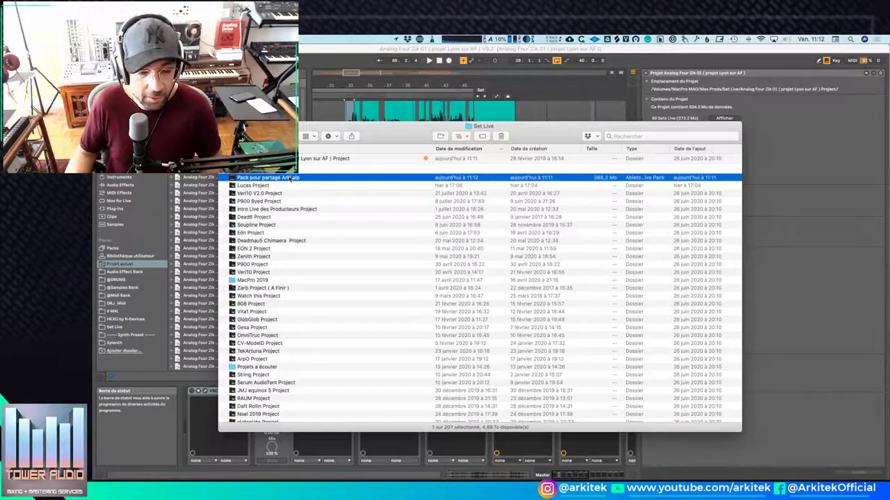
drag(376, 139, 442, 90)
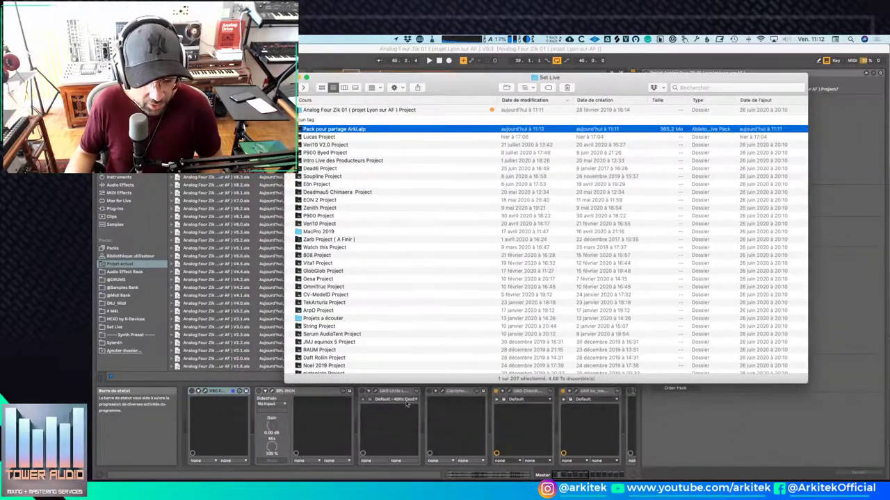
Return to Ableton Live, open the master track's UAD Little Labs VOG and Clariphonic plug-in windows and arrange them over the arrangement.
click(330, 400)
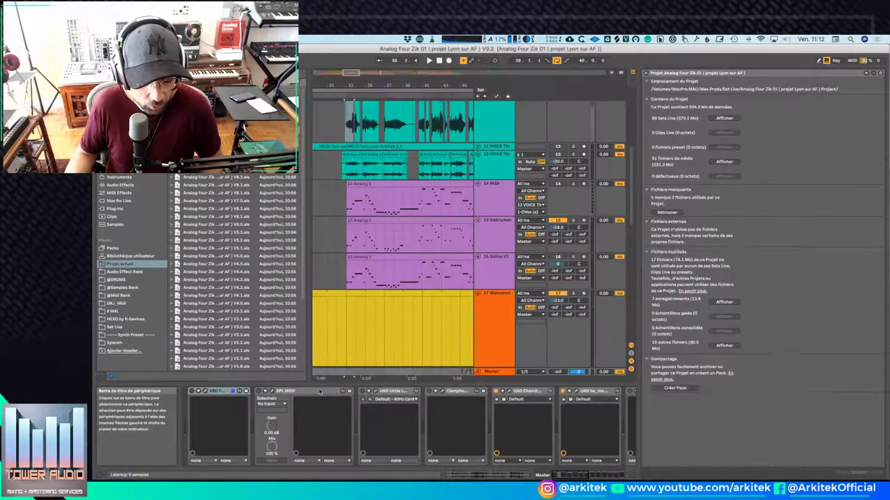
click(375, 391)
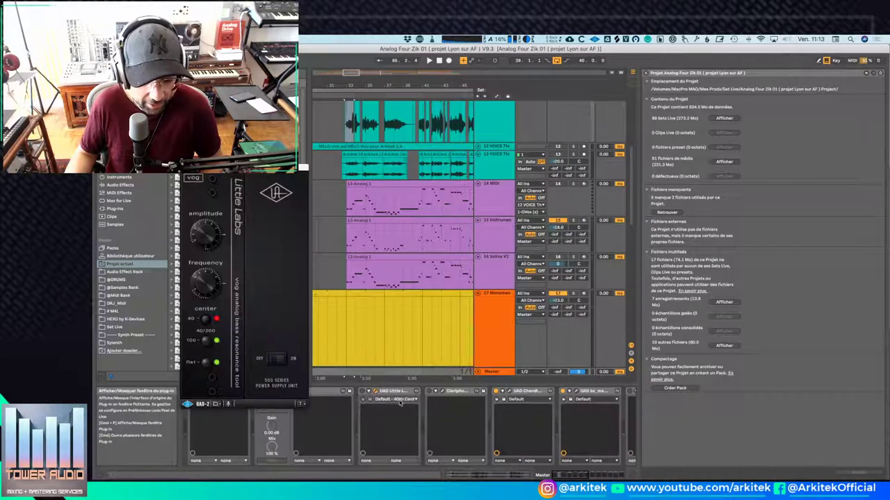
click(441, 392)
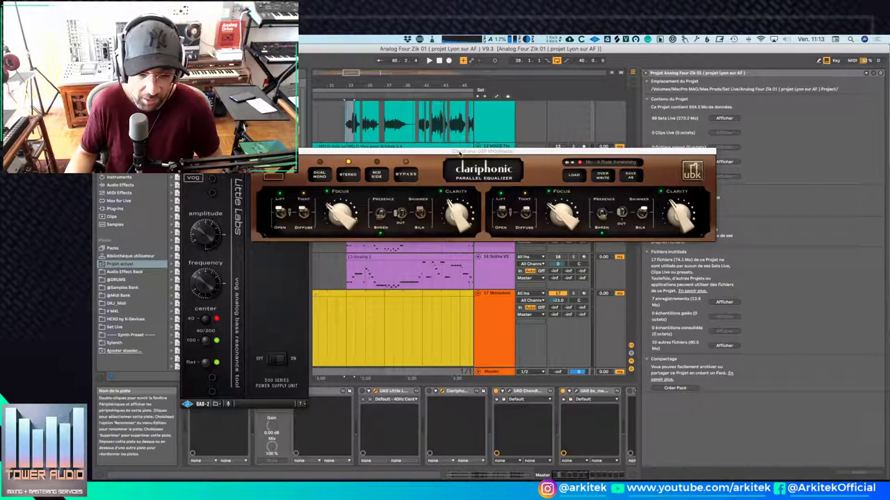
drag(459, 154, 490, 217)
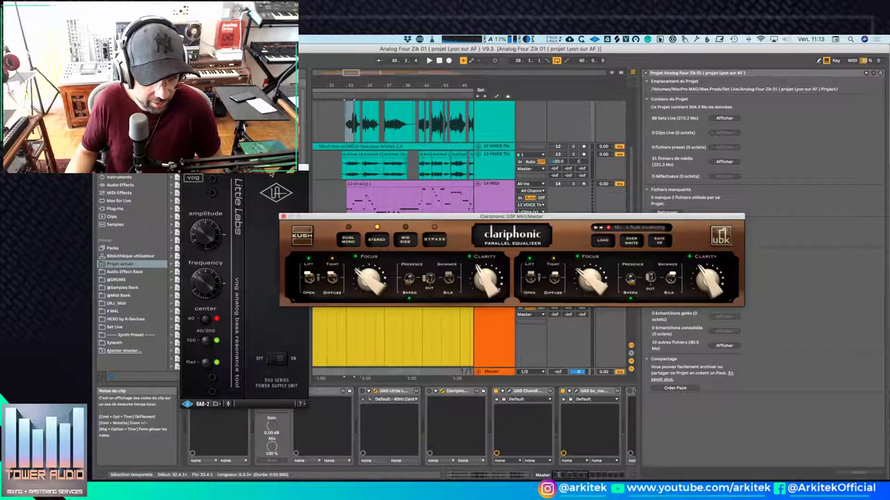
drag(274, 168, 502, 129)
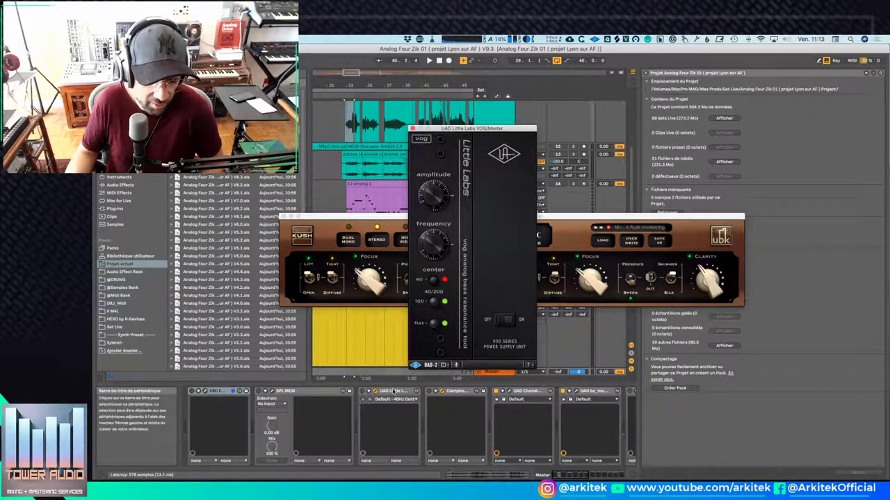
Activate the UAD Little Labs VOG device on the master track and fold it in the device chain.
click(362, 392)
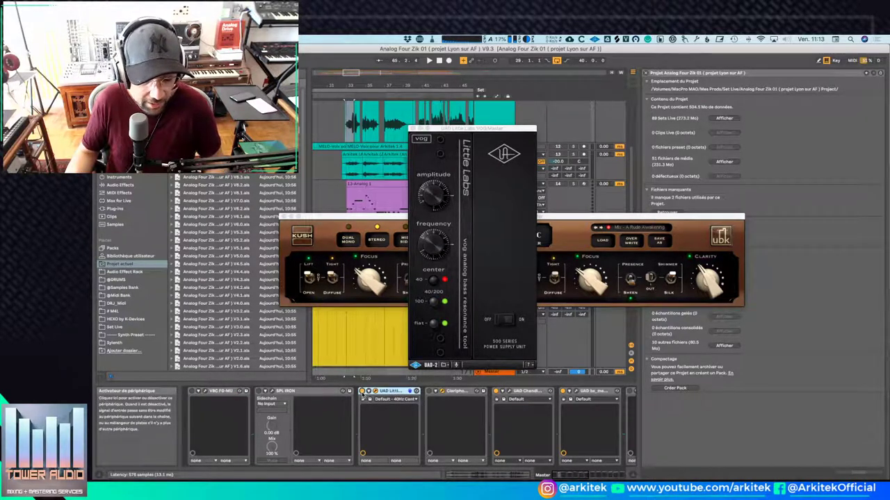
double_click(381, 392)
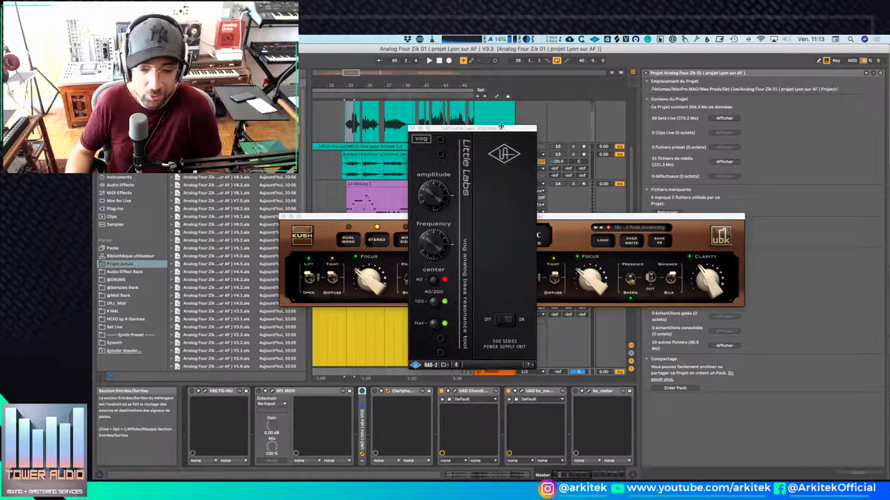
drag(503, 129, 459, 113)
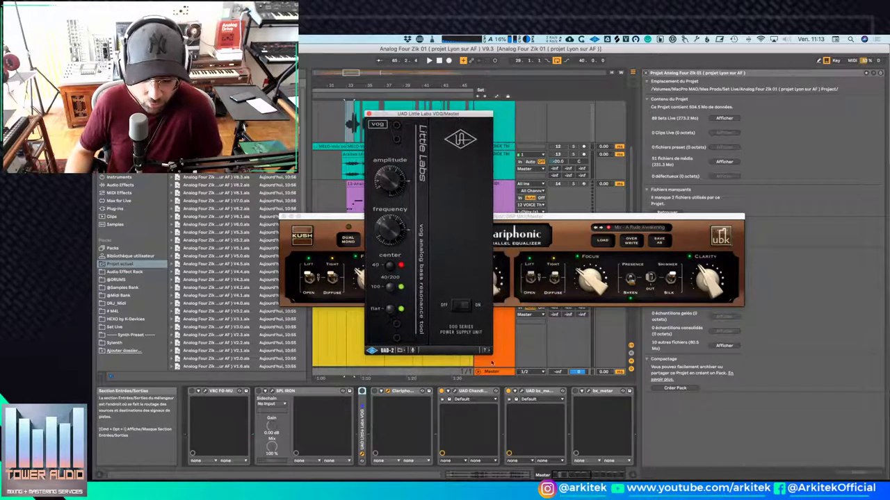
scroll(493, 405, right, 5)
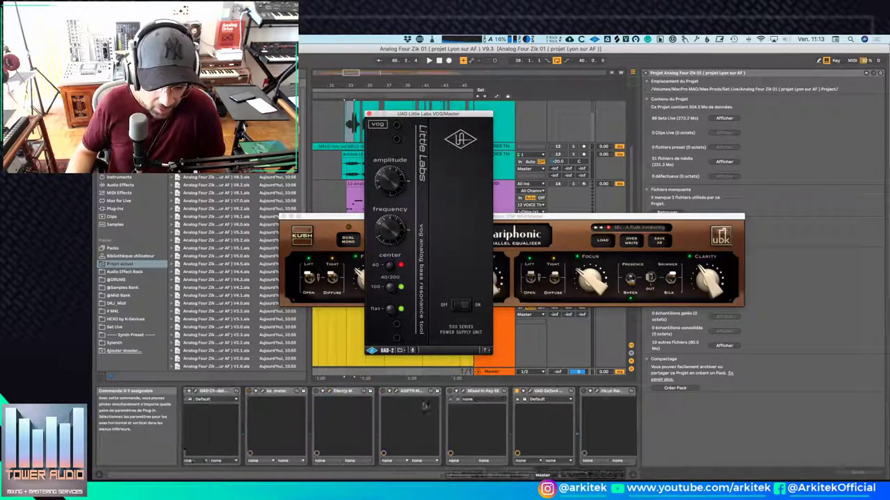